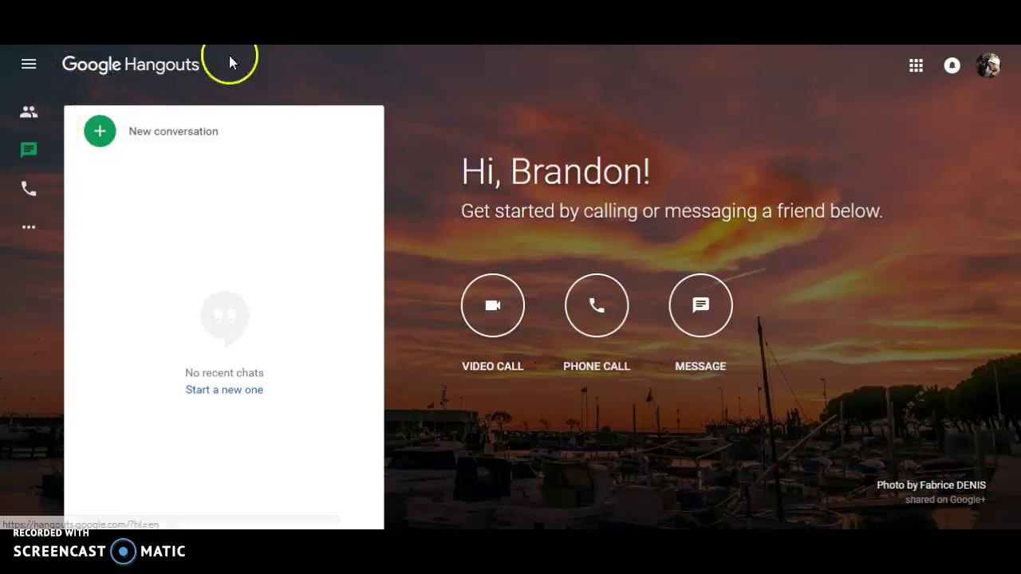
- Browse the Google apps grid, then close it
{"action": "left_click", "coordinate": [914, 66]}
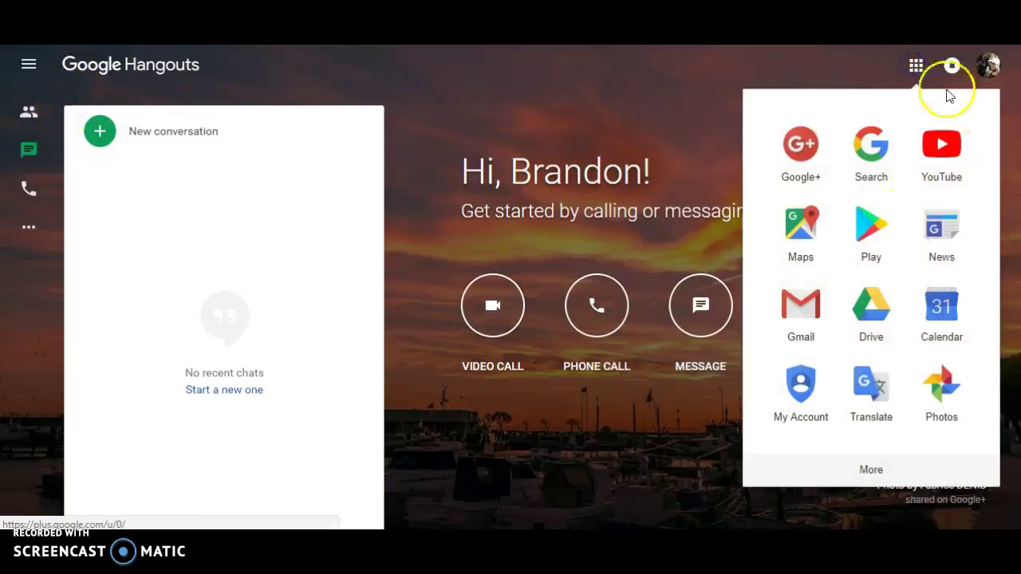
{"action": "scroll", "coordinate": [901, 296], "scroll_direction": "down", "scroll_amount": 5}
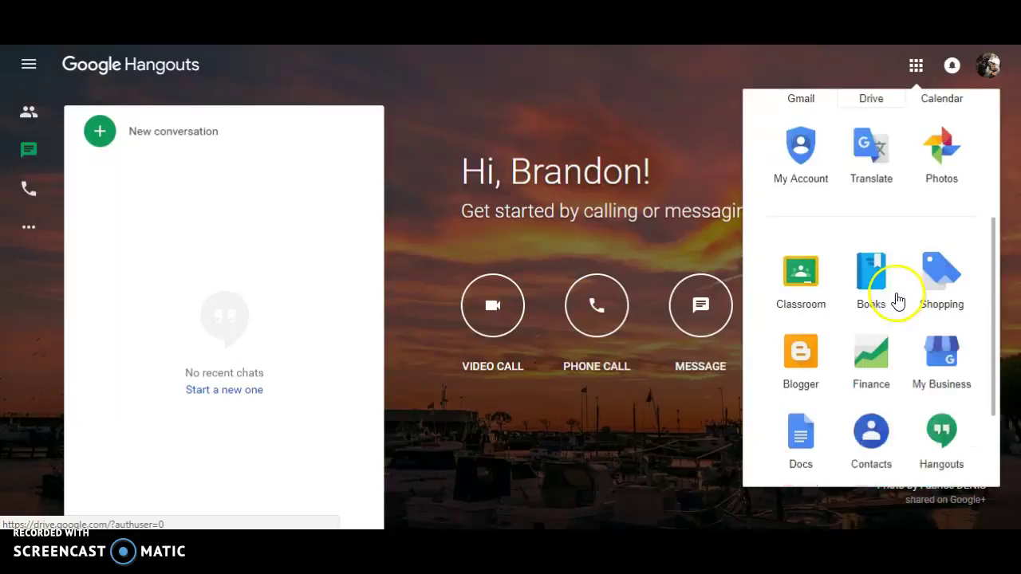
{"action": "left_click", "coordinate": [604, 122]}
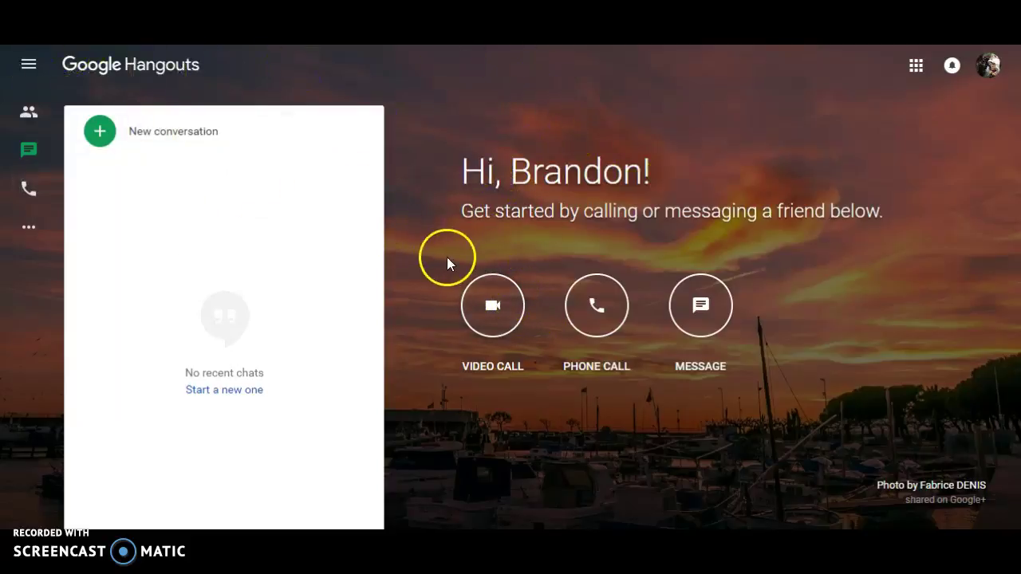
- Start a video call, allow microphone access, and focus the Invite people field
{"action": "left_click", "coordinate": [494, 310]}
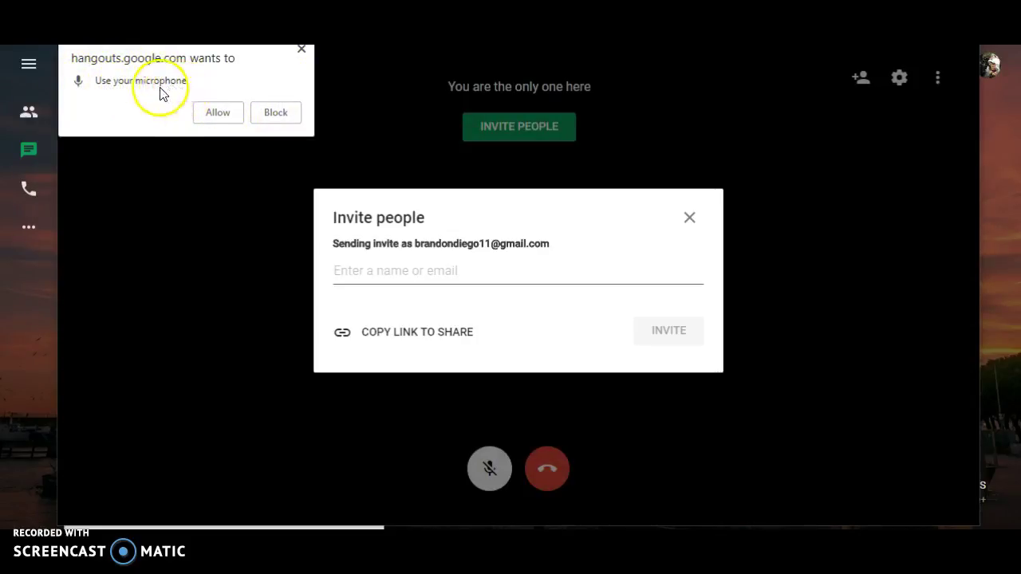
{"action": "left_click", "coordinate": [205, 109]}
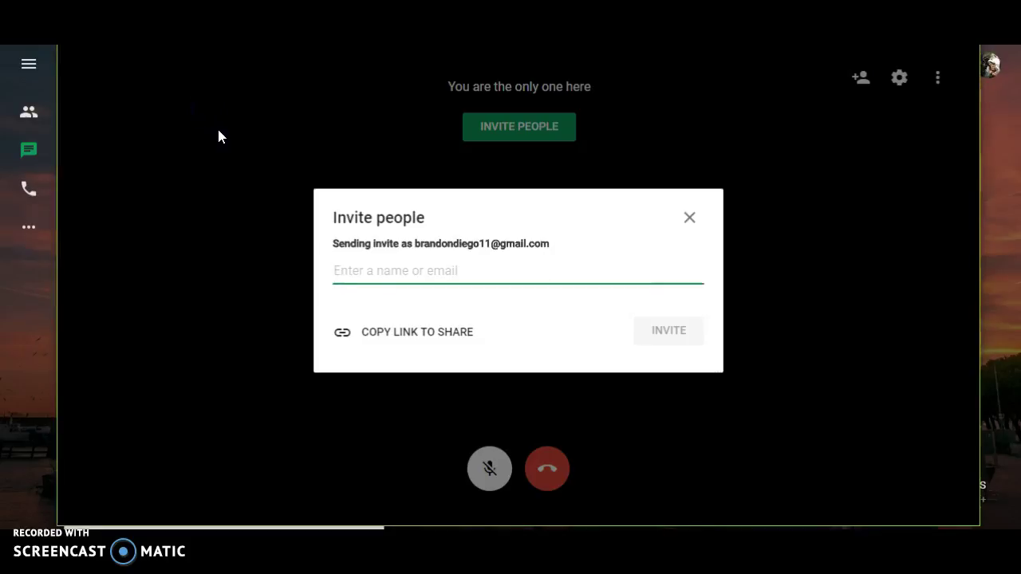
{"action": "left_click", "coordinate": [224, 167]}
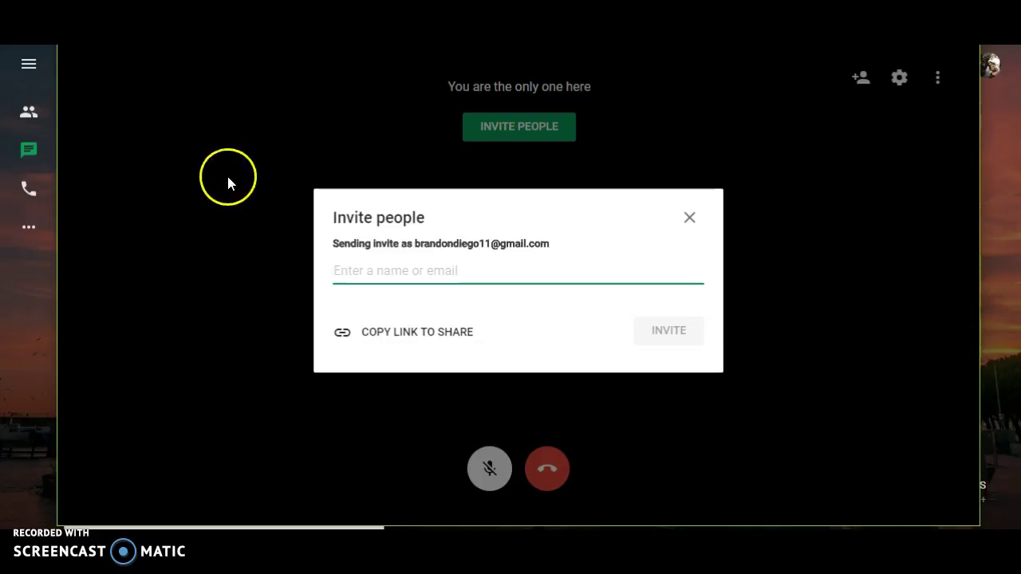
{"action": "left_click", "coordinate": [365, 268]}
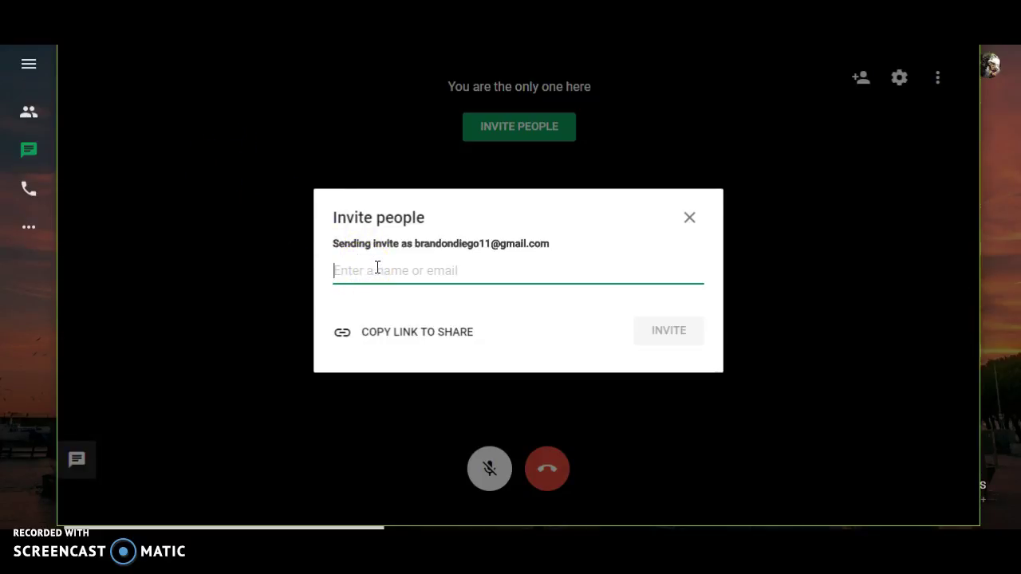
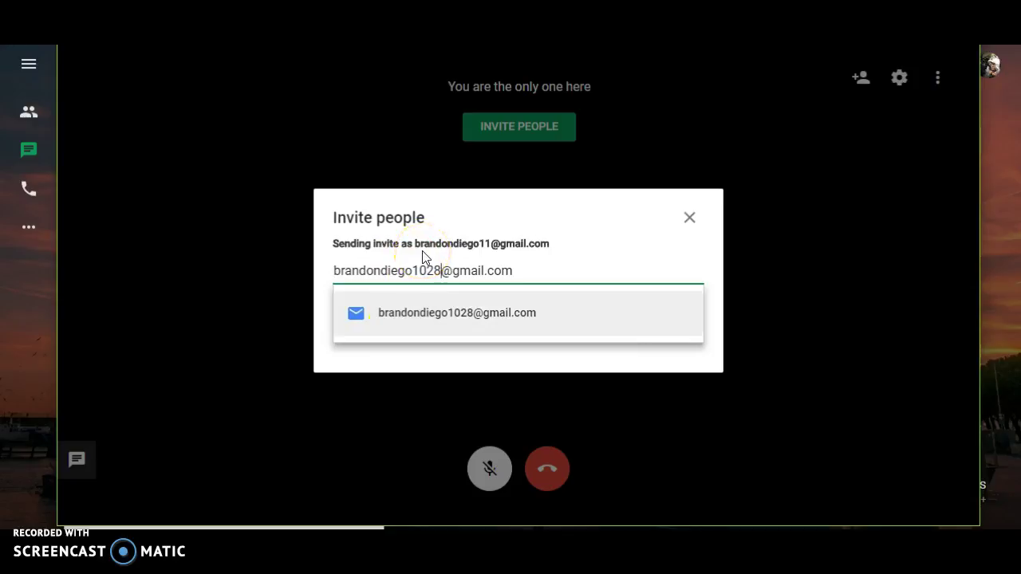
- Invite the contact by their Gmail address, correcting the digits and choosing the suggested address
{"action": "left_click", "coordinate": [523, 371]}
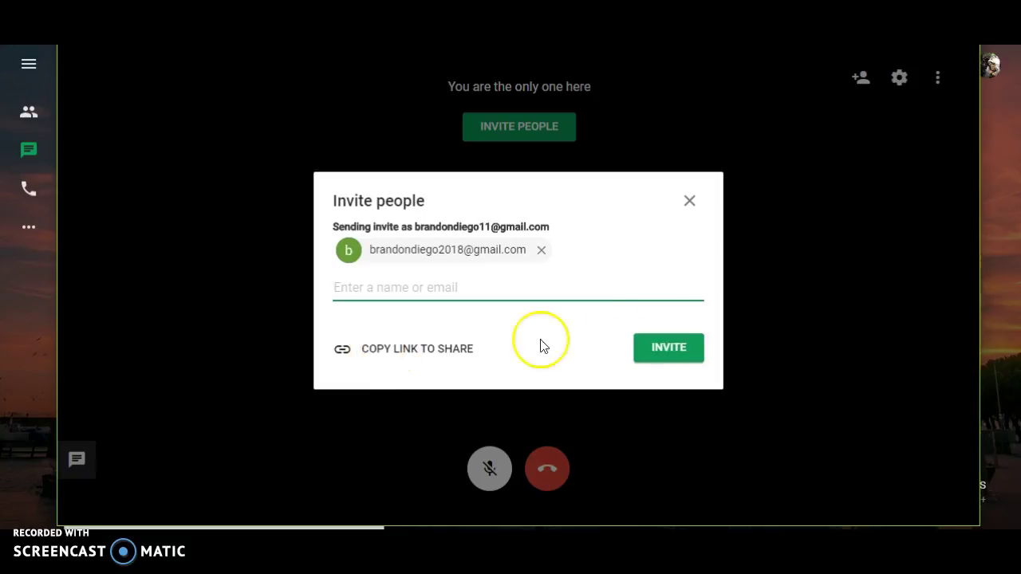
{"action": "left_click", "coordinate": [677, 345]}
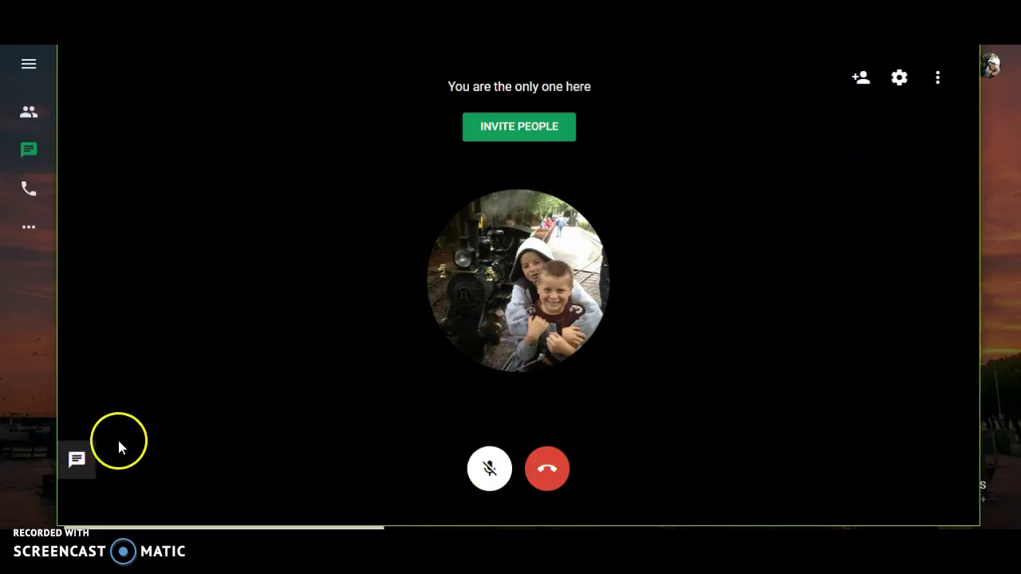
{"action": "left_click", "coordinate": [83, 462]}
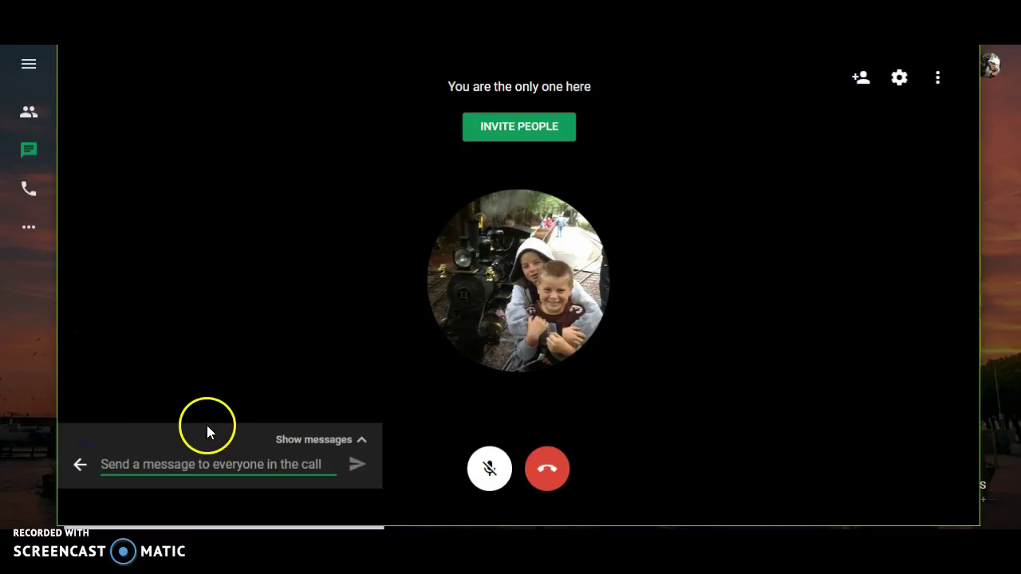
{"action": "left_click", "coordinate": [183, 347]}
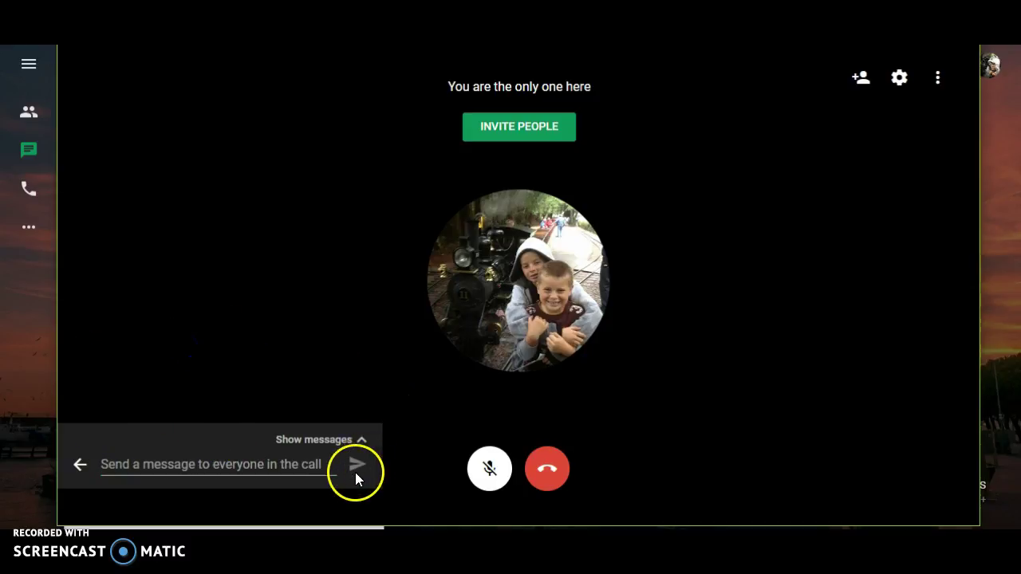
{"action": "left_click", "coordinate": [80, 464]}
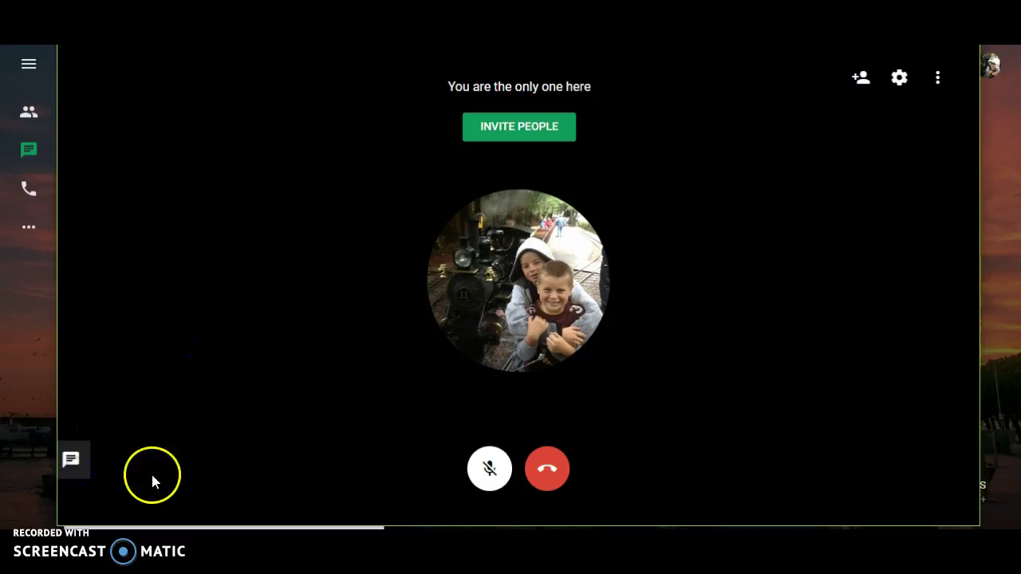
{"action": "left_click", "coordinate": [863, 79]}
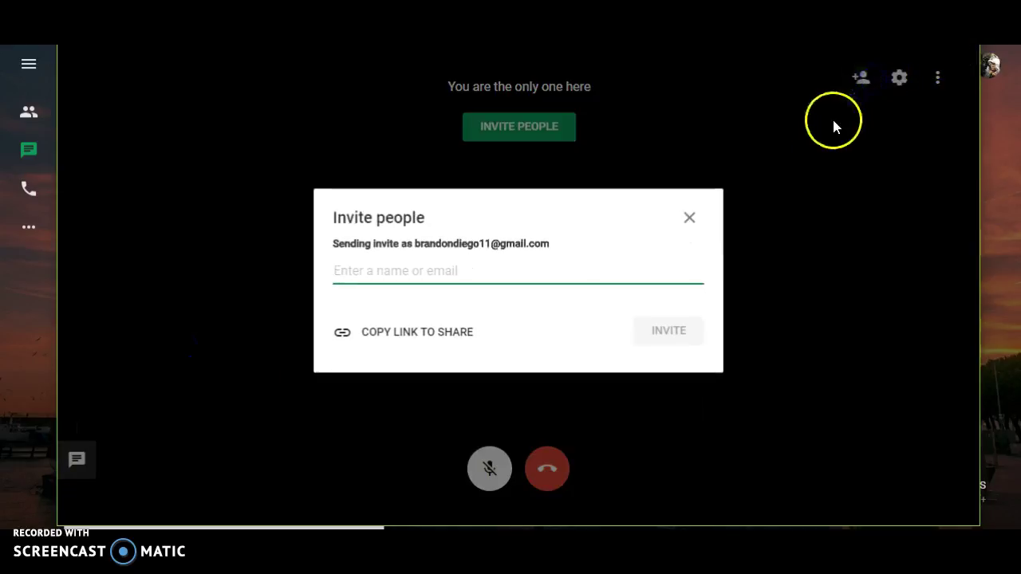
{"action": "left_click", "coordinate": [689, 215]}
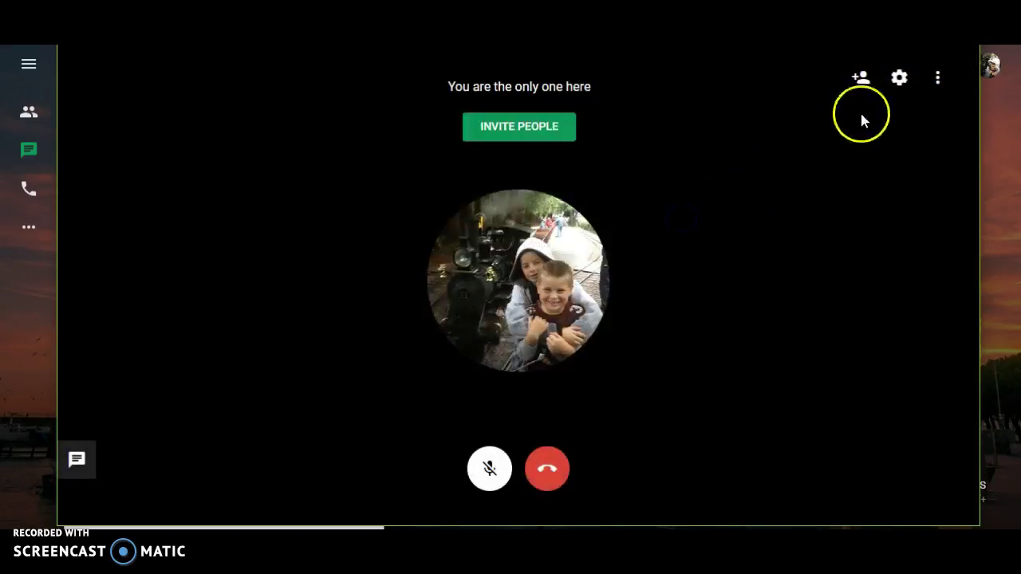
- In call settings, select Default - FrontMic as microphone and Default - Speakers as speakers
{"action": "left_click", "coordinate": [895, 80]}
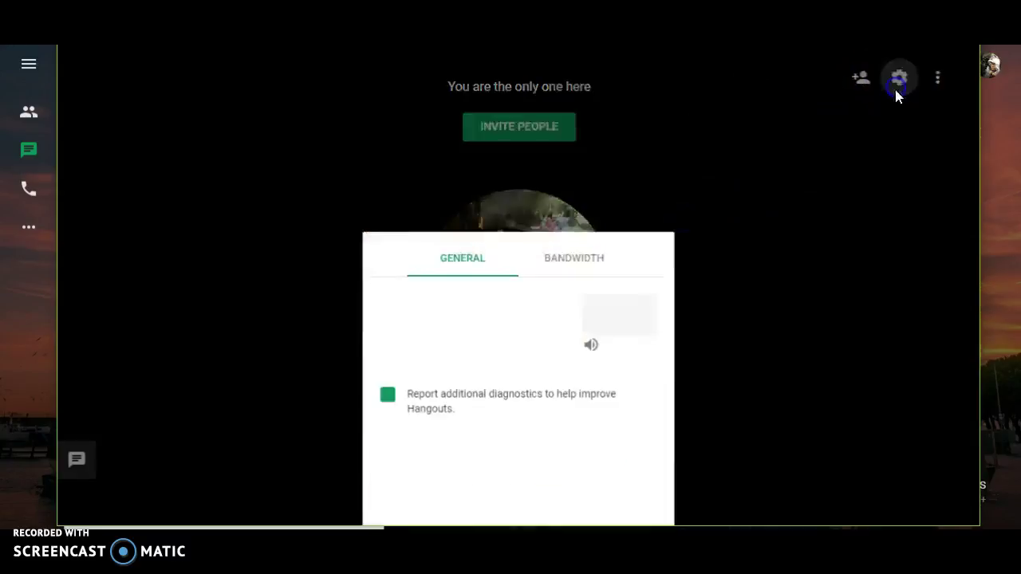
{"action": "left_click", "coordinate": [524, 193]}
{"action": "left_click", "coordinate": [523, 191]}
{"action": "left_click", "coordinate": [515, 250]}
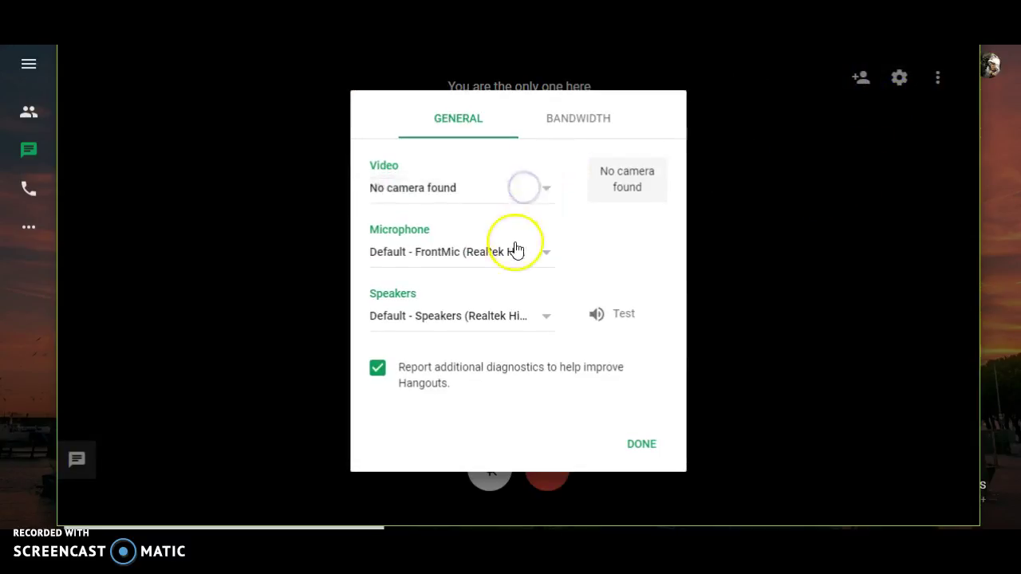
{"action": "left_click", "coordinate": [516, 251]}
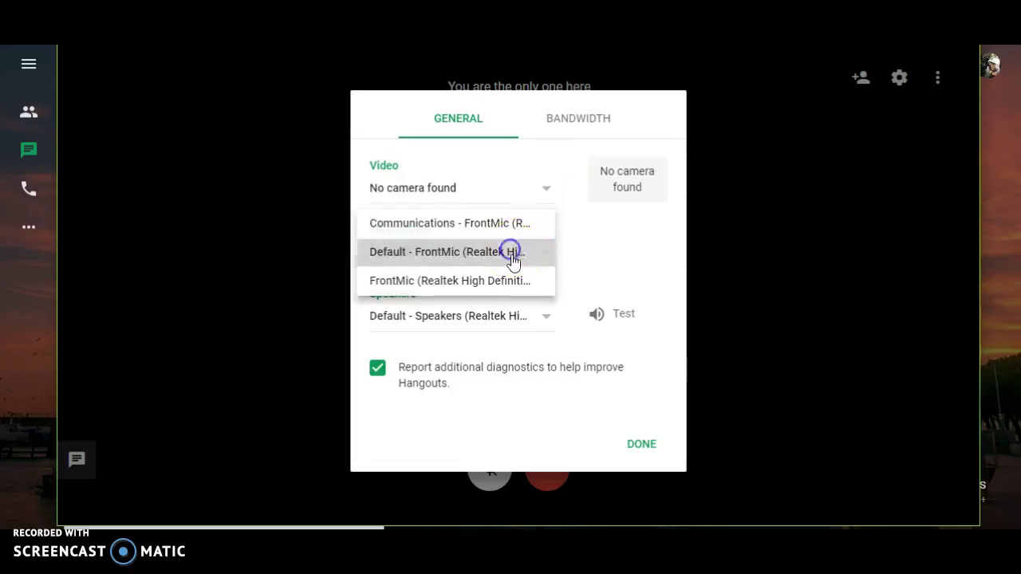
{"action": "left_click", "coordinate": [498, 319]}
{"action": "left_click", "coordinate": [470, 317]}
- Test the speakers twice, review the Bandwidth tab, and close settings with Done
{"action": "left_click", "coordinate": [592, 316]}
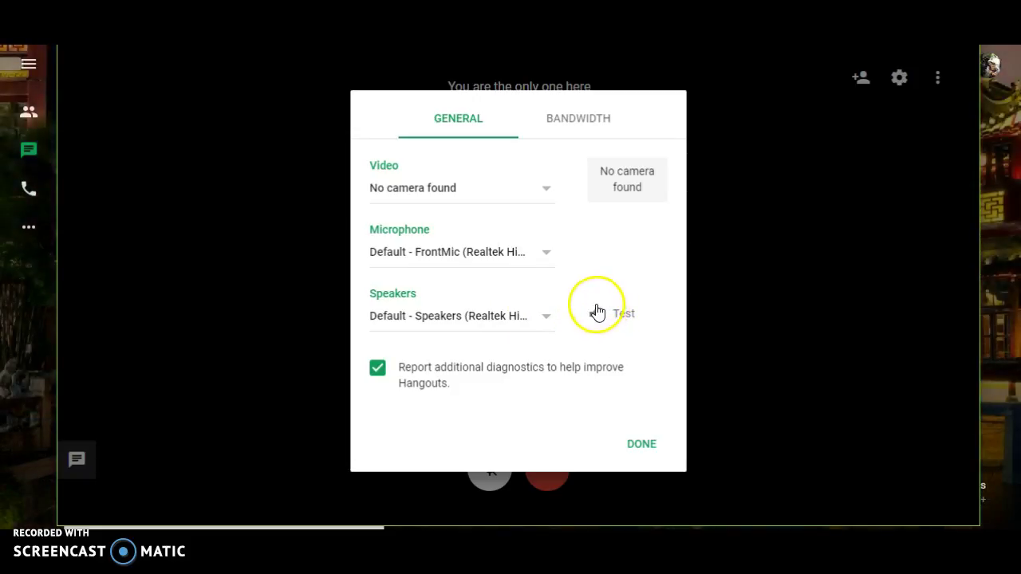
{"action": "left_click", "coordinate": [610, 312]}
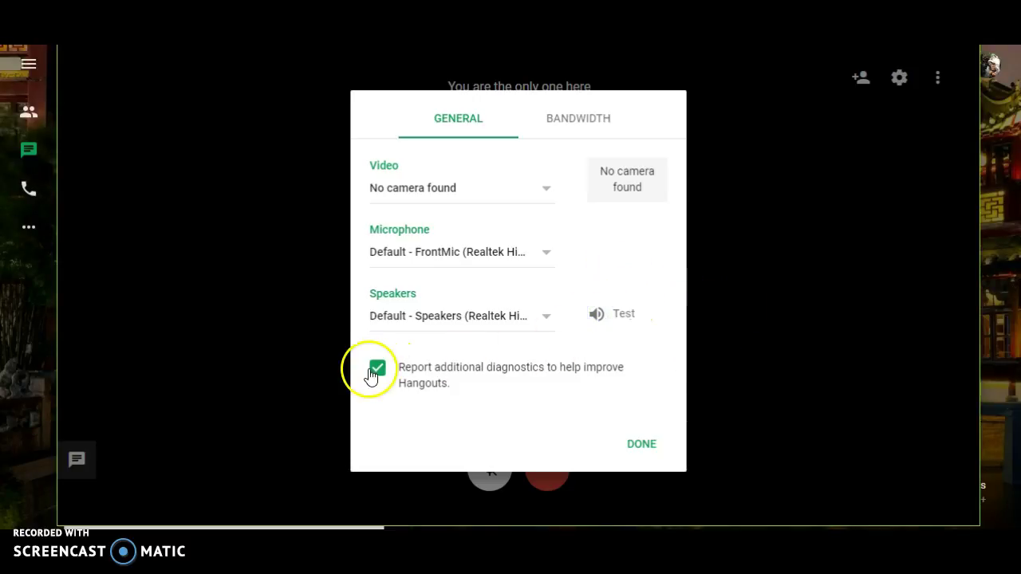
{"action": "left_click", "coordinate": [576, 118]}
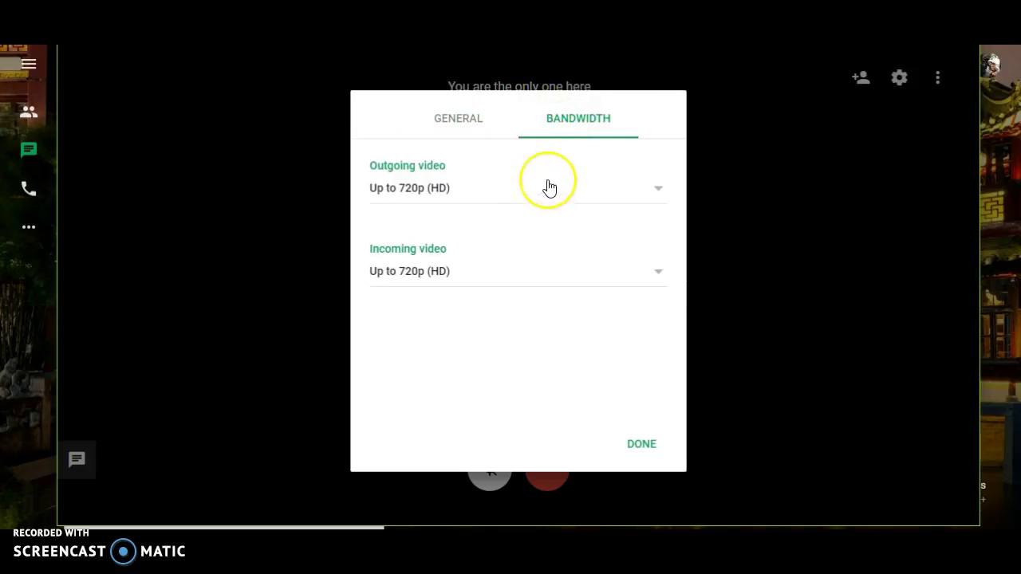
{"action": "left_click", "coordinate": [645, 444]}
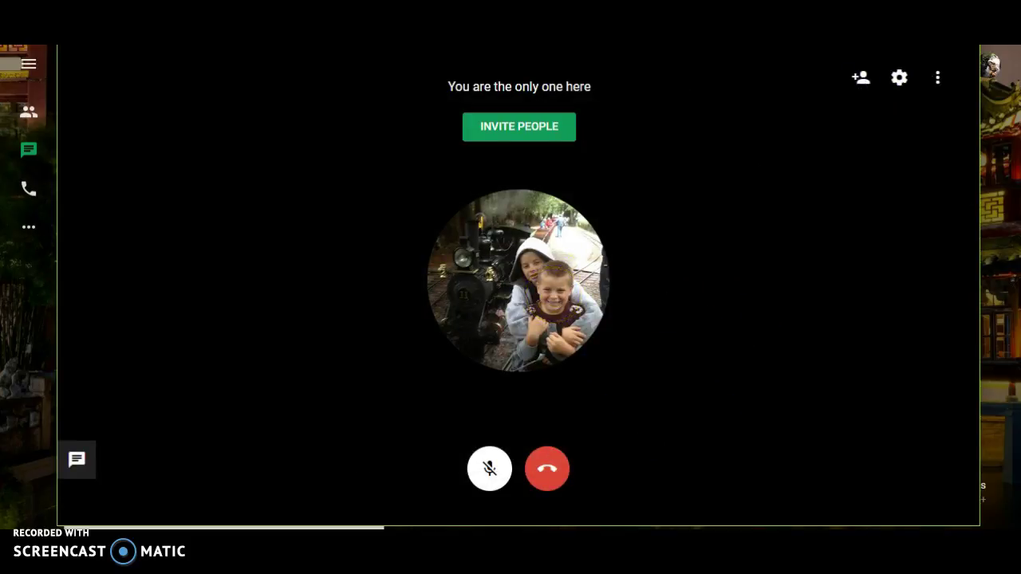
{"action": "left_click", "coordinate": [938, 78]}
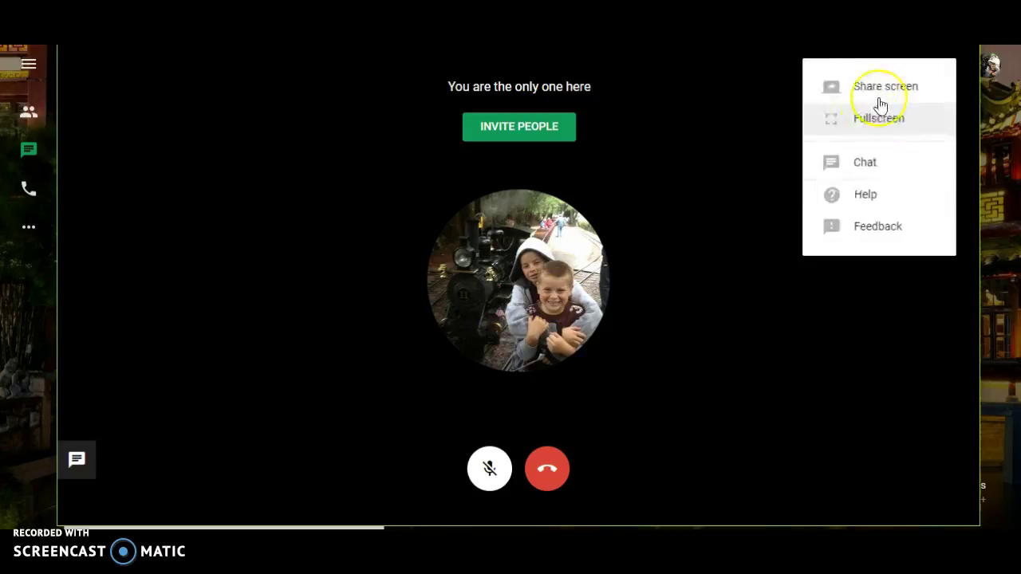
{"action": "left_click", "coordinate": [876, 89]}
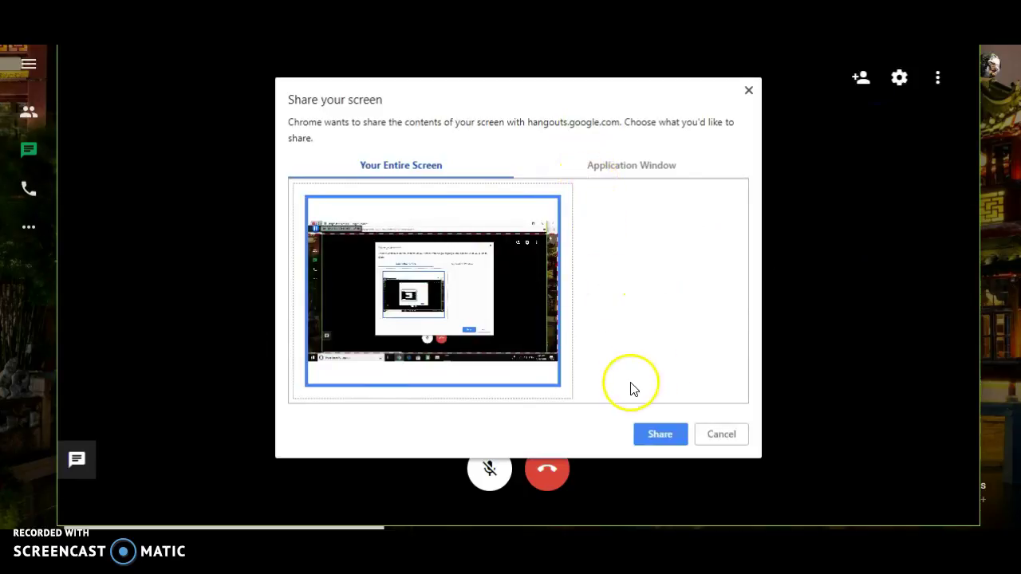
{"action": "left_click", "coordinate": [657, 434]}
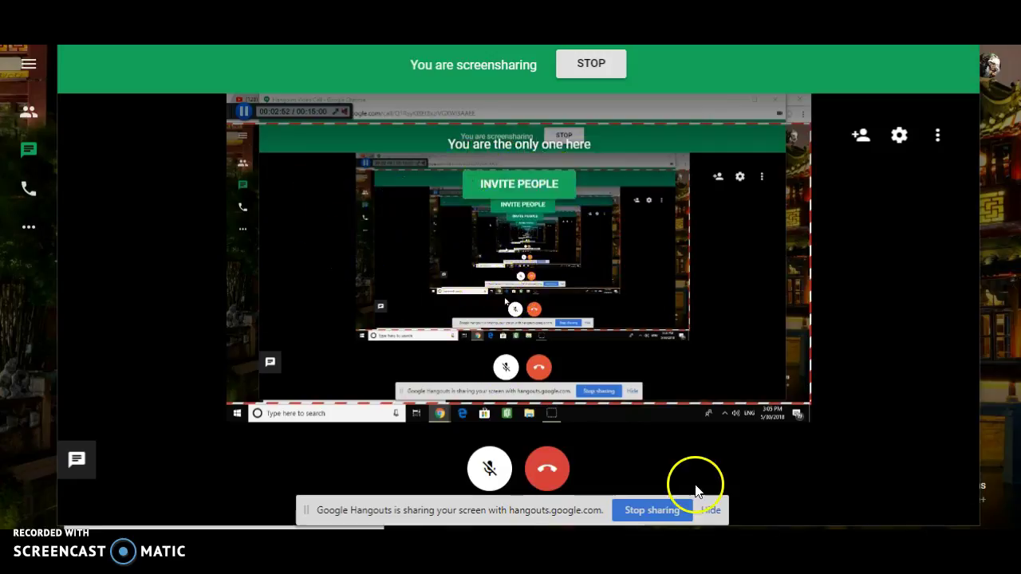
{"action": "left_click", "coordinate": [636, 511]}
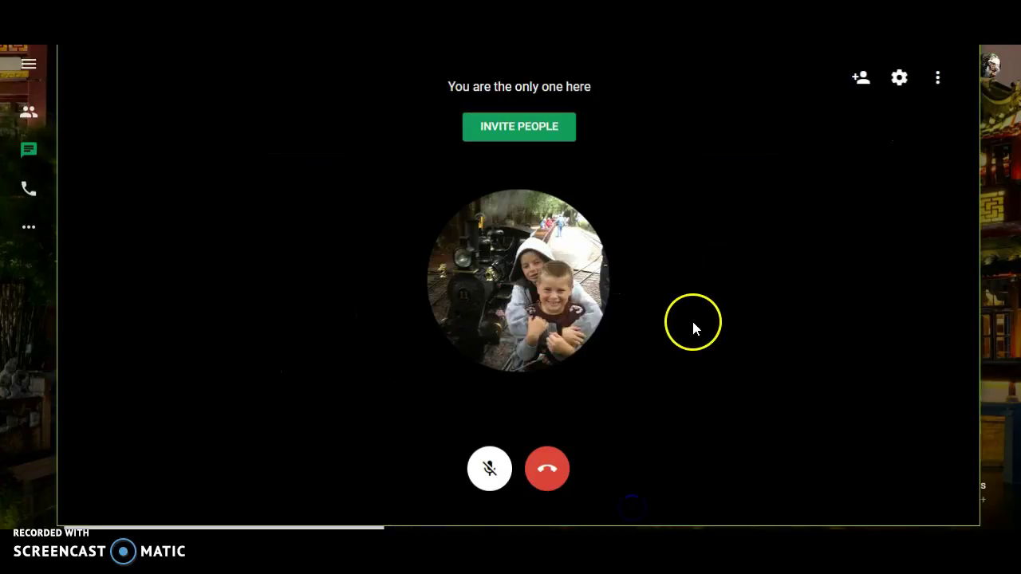
- Put the call in fullscreen and open the in-call chat for everyone
{"action": "left_click", "coordinate": [937, 80]}
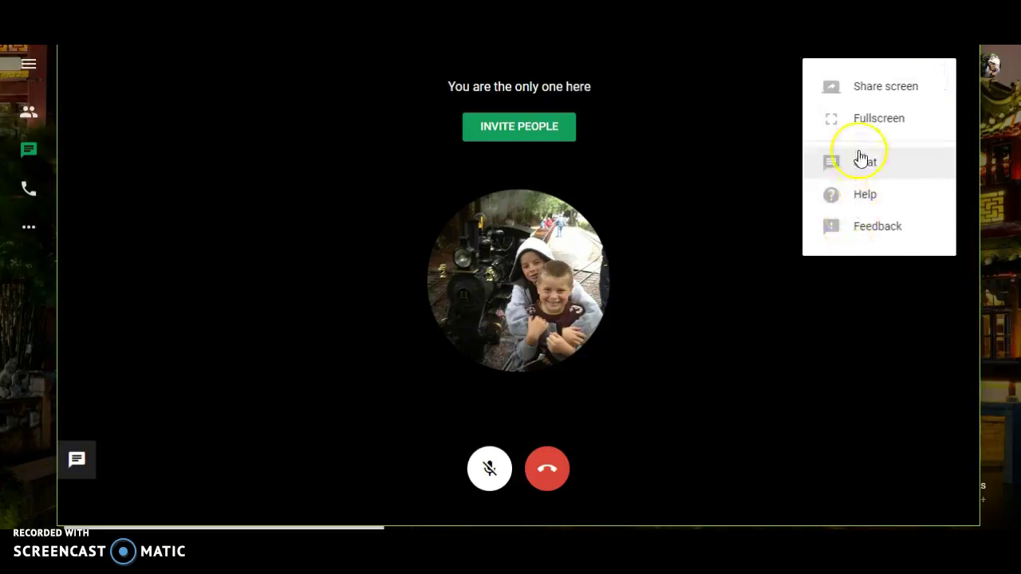
{"action": "left_click", "coordinate": [854, 119]}
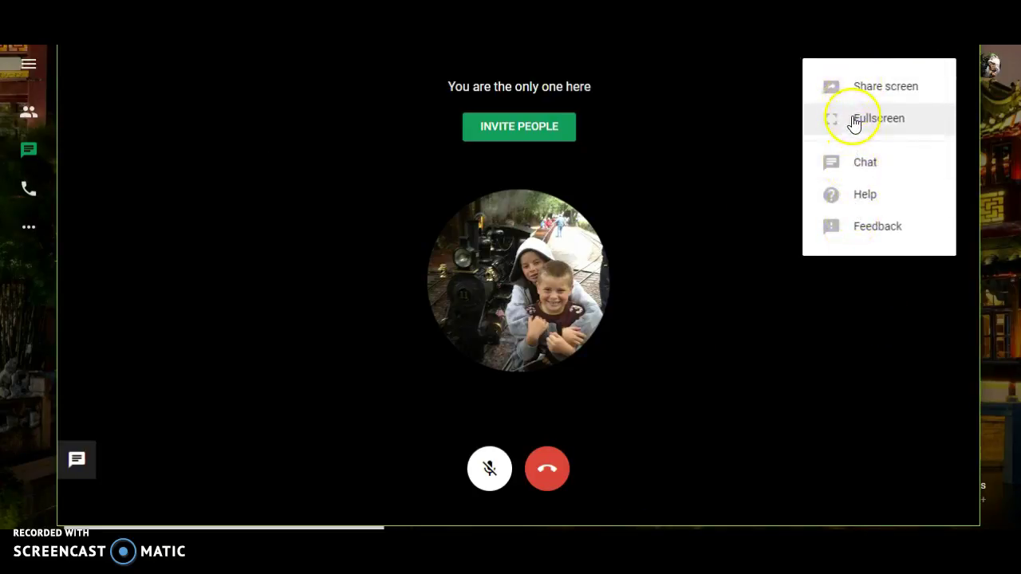
{"action": "left_click", "coordinate": [981, 48]}
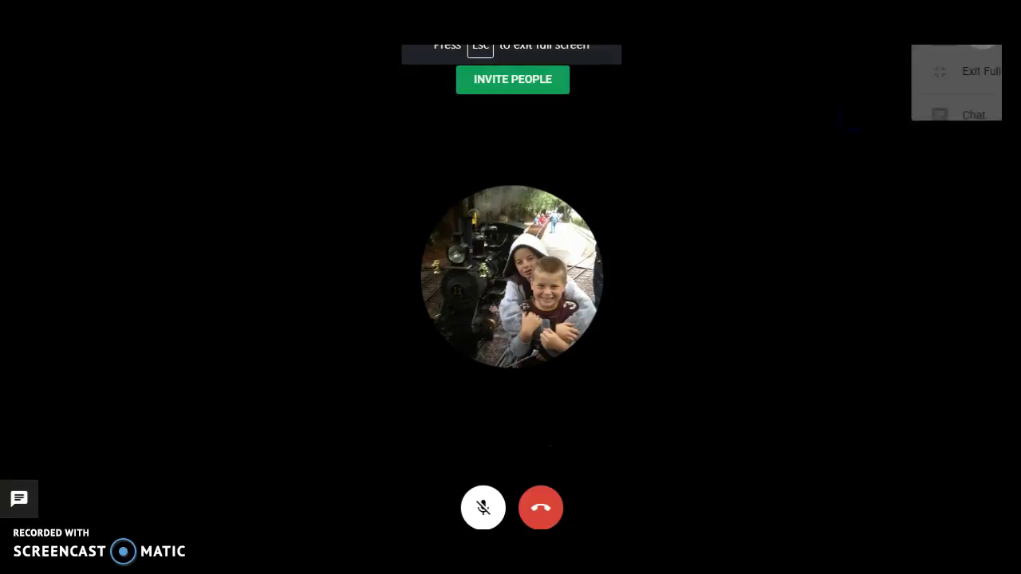
{"action": "left_click", "coordinate": [904, 118]}
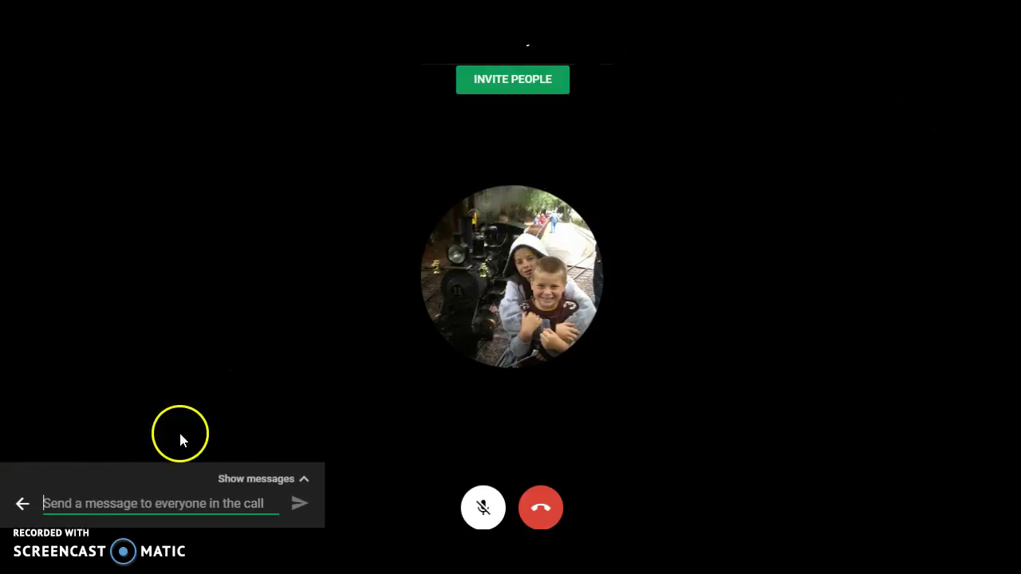
- Exit fullscreen, dismiss the YouTube live notification, and close the call options
{"action": "left_click", "coordinate": [981, 47]}
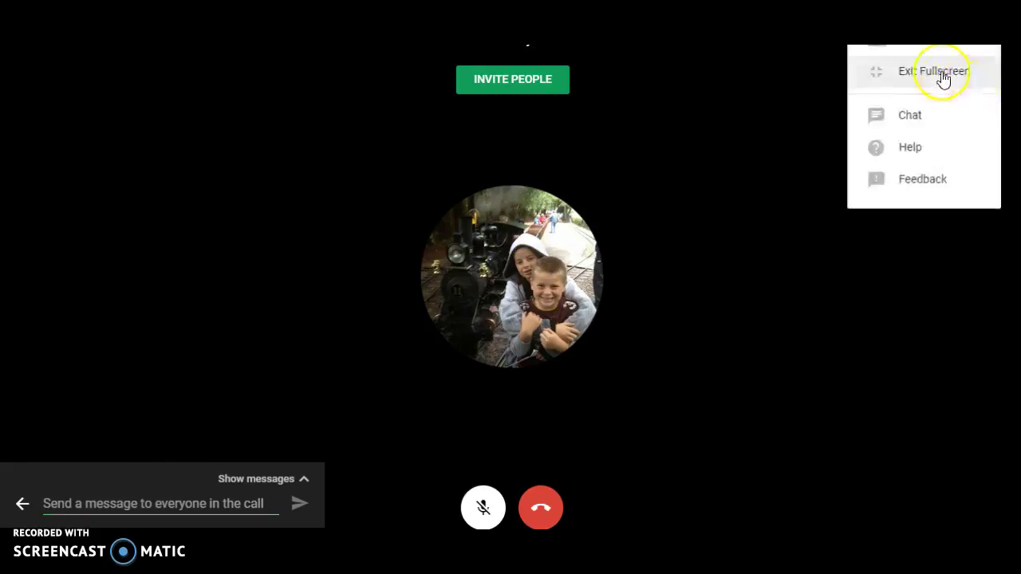
{"action": "left_click", "coordinate": [944, 71]}
{"action": "left_click", "coordinate": [937, 87]}
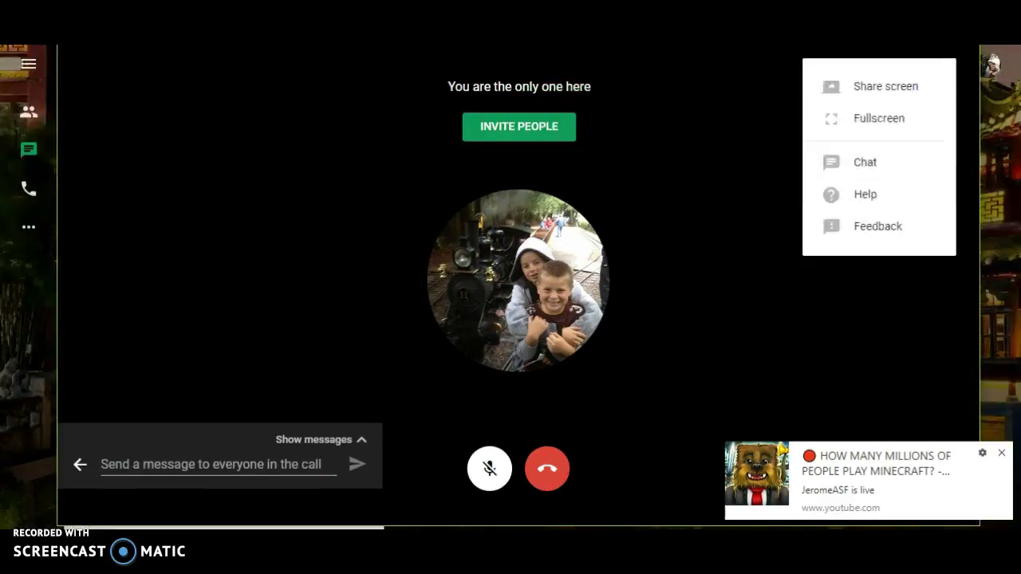
{"action": "left_click", "coordinate": [1001, 453]}
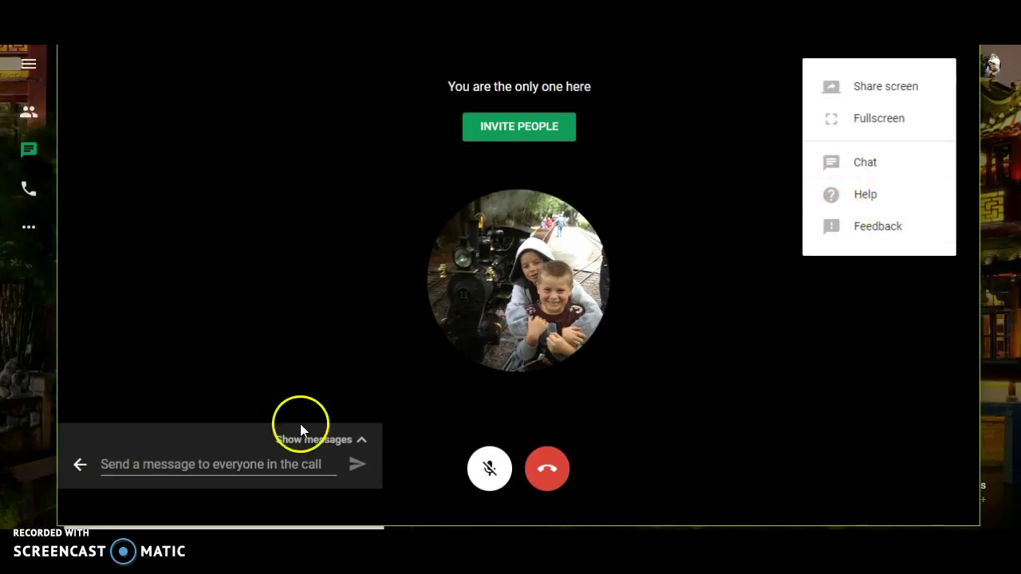
{"action": "left_click", "coordinate": [79, 466]}
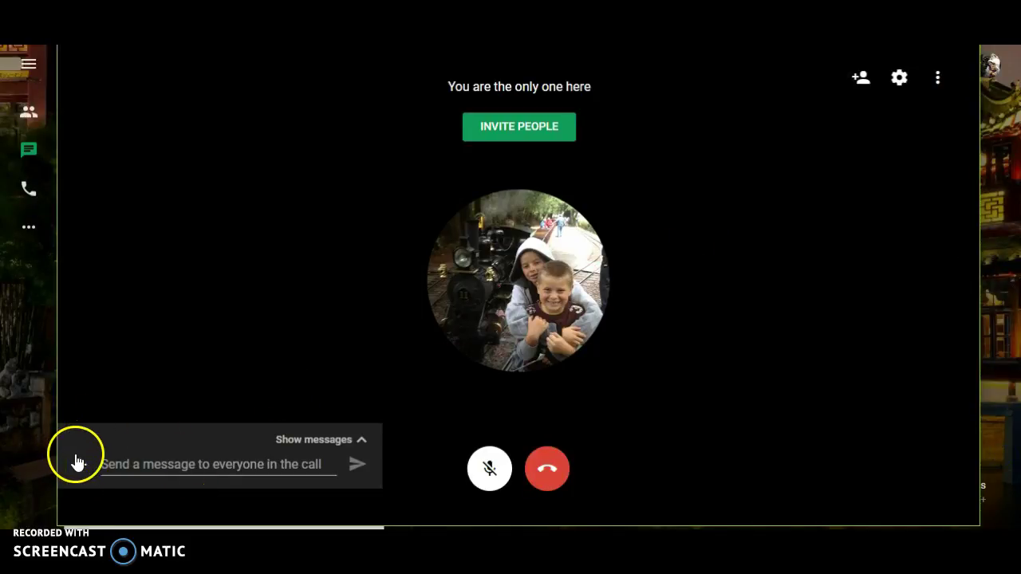
- Collapse the chat message panel and dismiss the call options menu
{"action": "left_click", "coordinate": [80, 465]}
{"action": "left_click", "coordinate": [935, 80]}
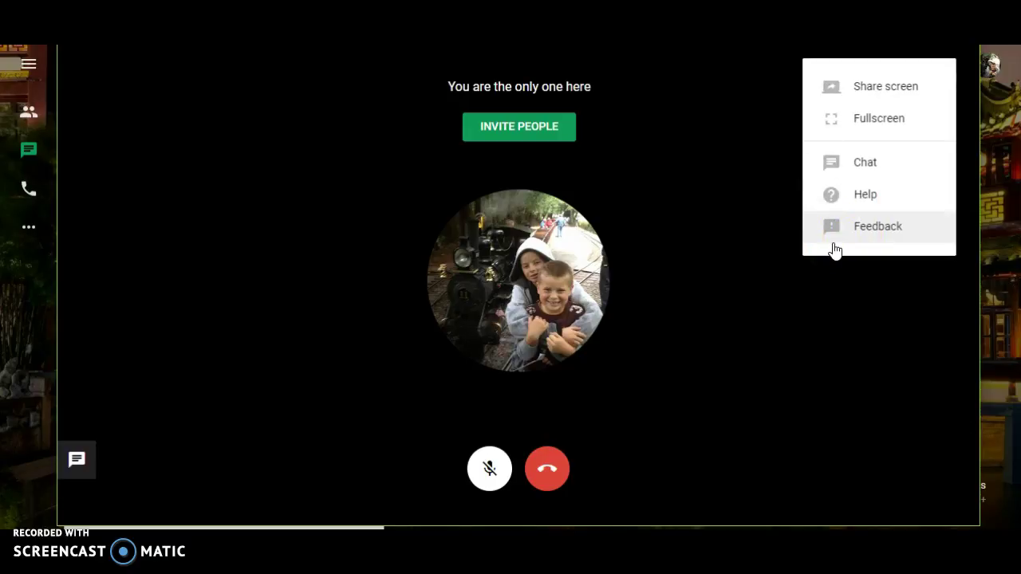
{"action": "left_click", "coordinate": [683, 151]}
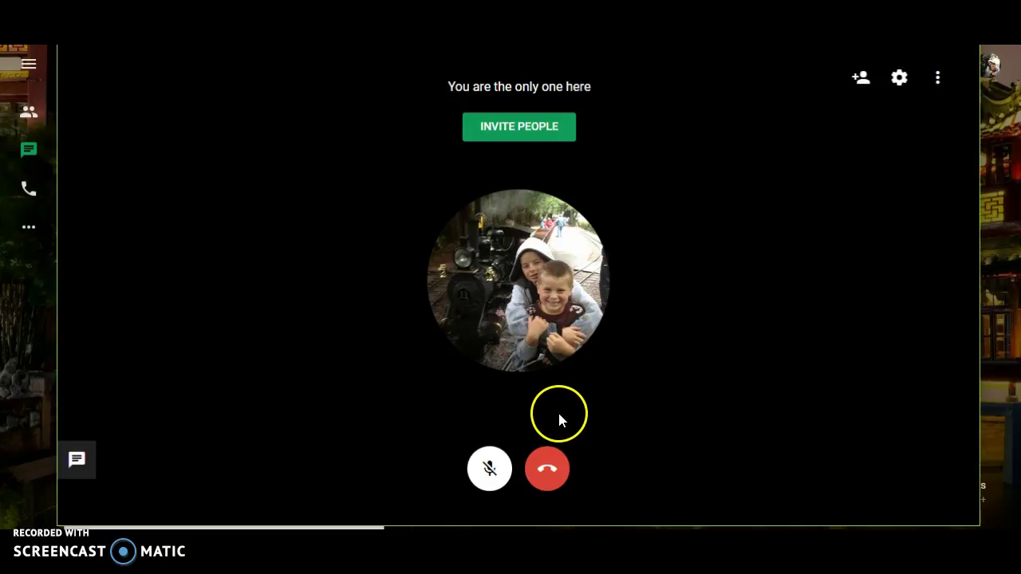
- Toggle the microphone mute on and off, then hang up the call
{"action": "left_click", "coordinate": [487, 479]}
{"action": "left_click", "coordinate": [488, 471]}
{"action": "left_click", "coordinate": [487, 471]}
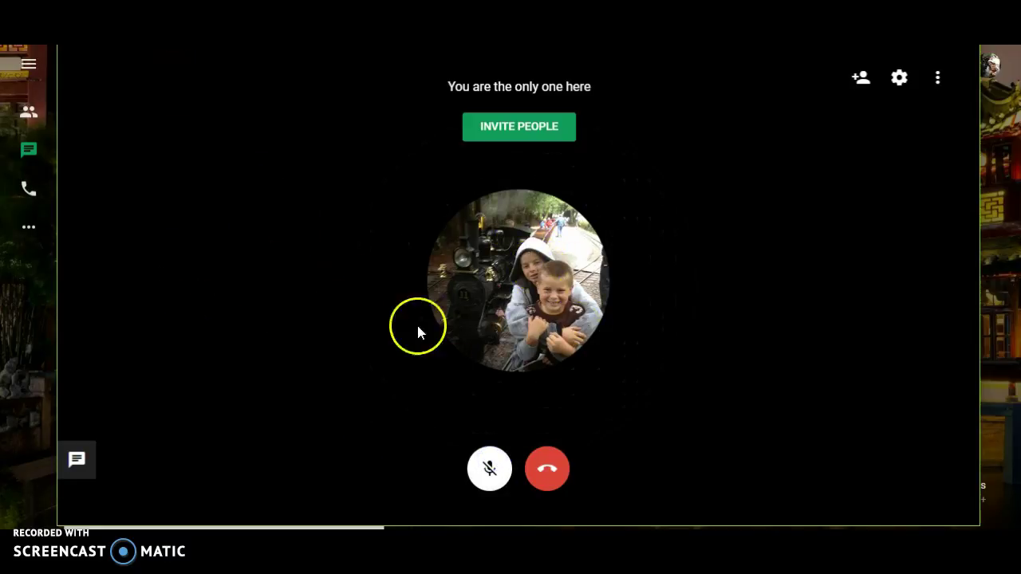
{"action": "left_click", "coordinate": [546, 469]}
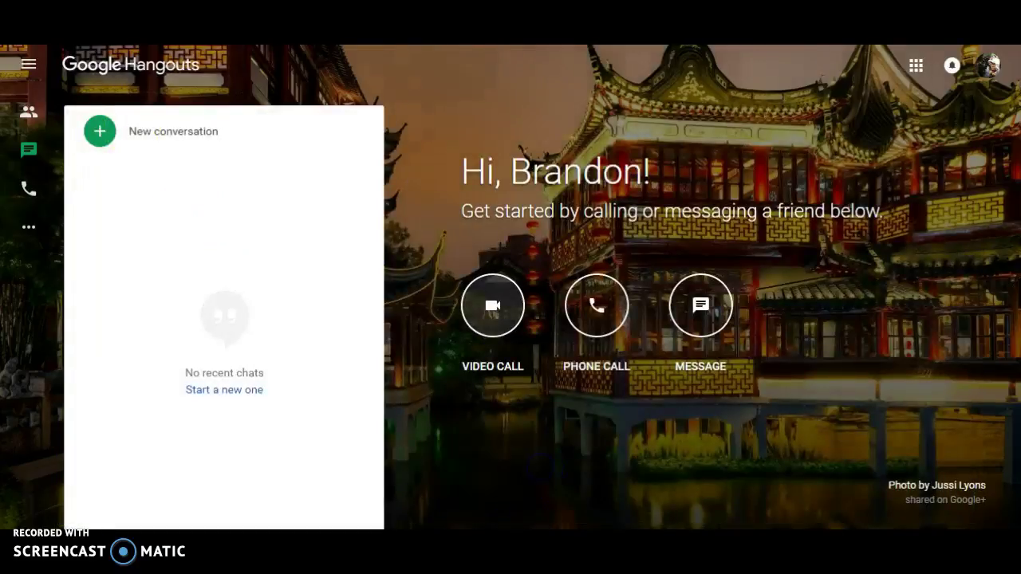